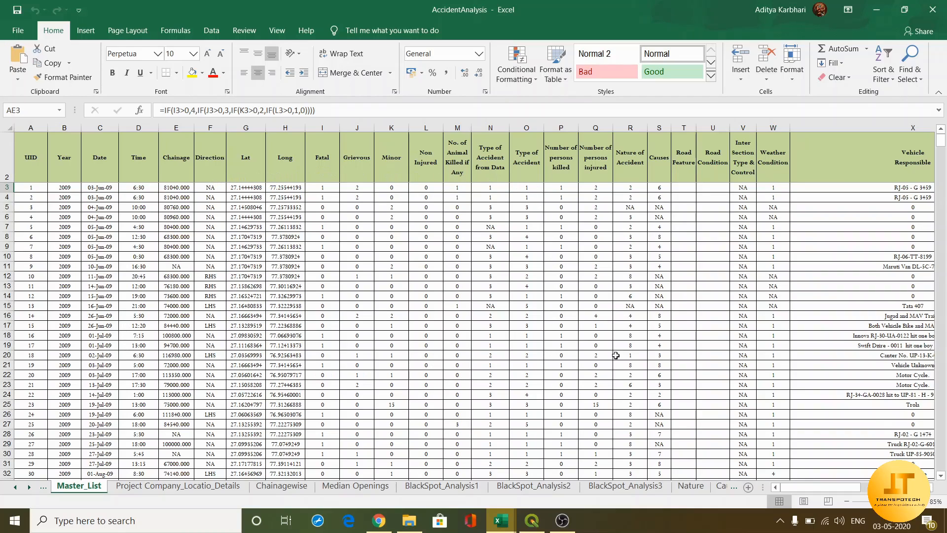
Examine the black spot stretch tables in the BlackSpot_Analysis1 sheet and return to the Master_List sheet.
{"action": "left_click", "coordinate": [442, 487]}
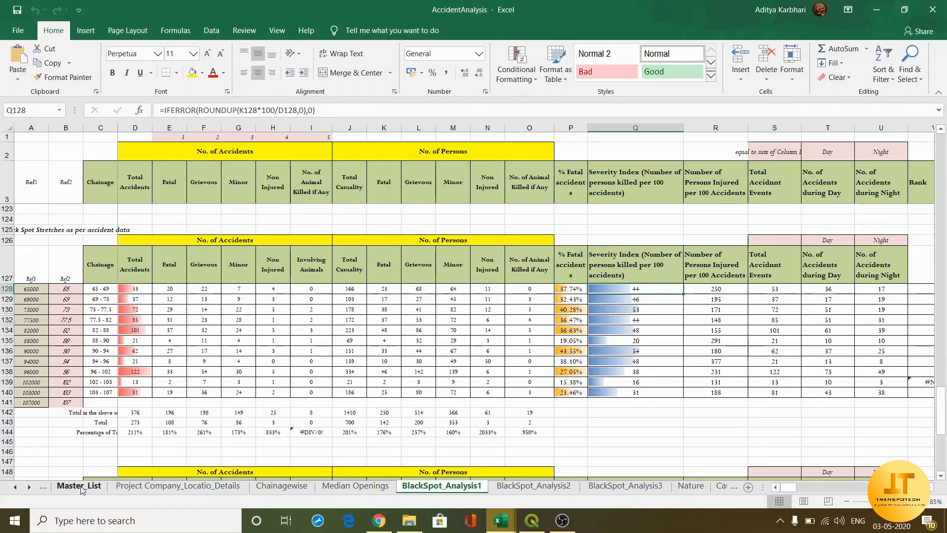
{"action": "left_click", "coordinate": [99, 486]}
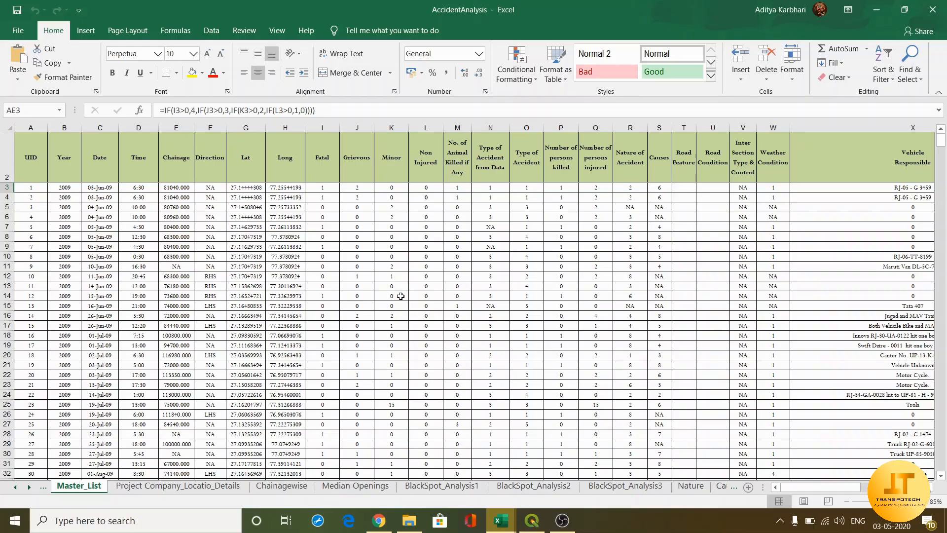
Copy the entire Master_List sheet and paste it at cell A1 of the blank New Microsoft Excel Worksheet workbook.
{"action": "left_click", "coordinate": [418, 280]}
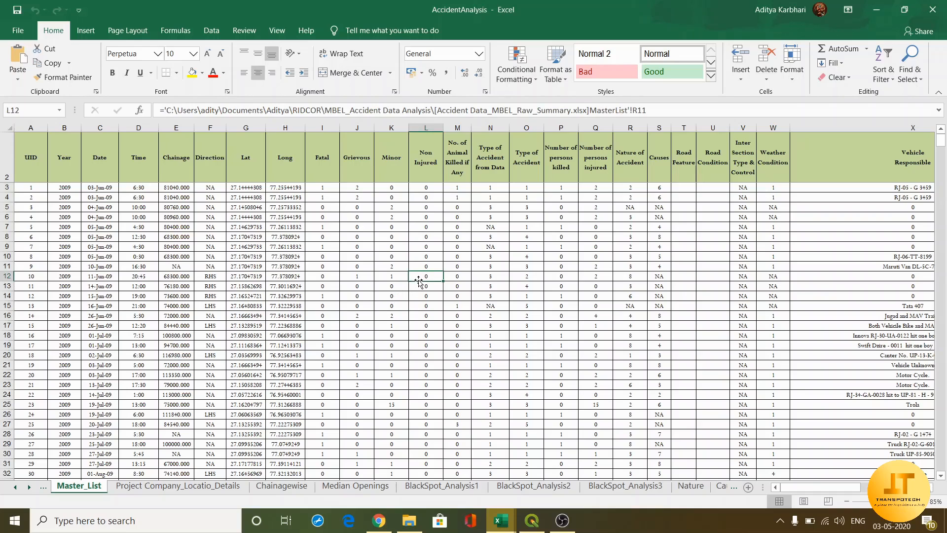
{"action": "key", "text": "ctrl+a"}
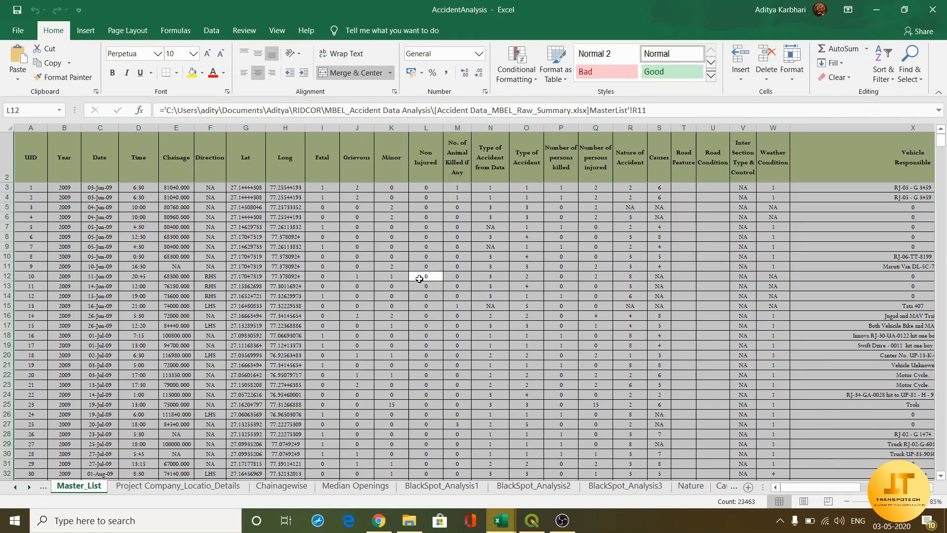
{"action": "key", "text": "ctrl+c"}
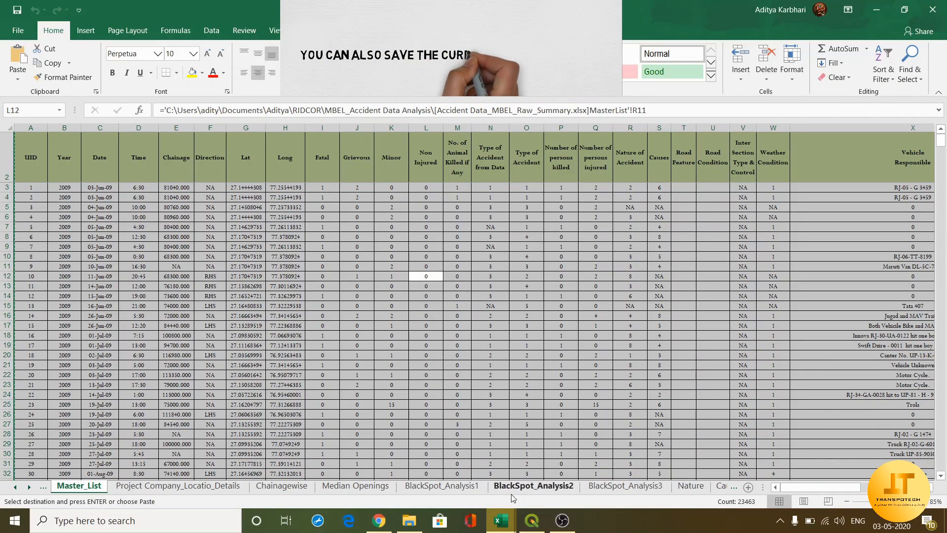
{"action": "mouse_move", "coordinate": [501, 518]}
{"action": "left_click", "coordinate": [454, 444]}
{"action": "key", "text": "ctrl+v"}
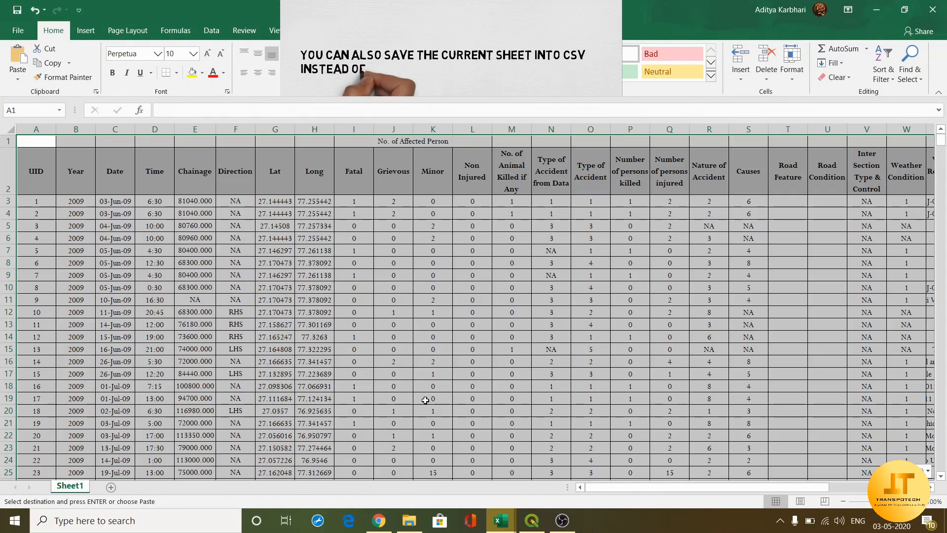
Delete the "No. of Affected Person" row above the column headers in the pasted data.
{"action": "left_click", "coordinate": [154, 275]}
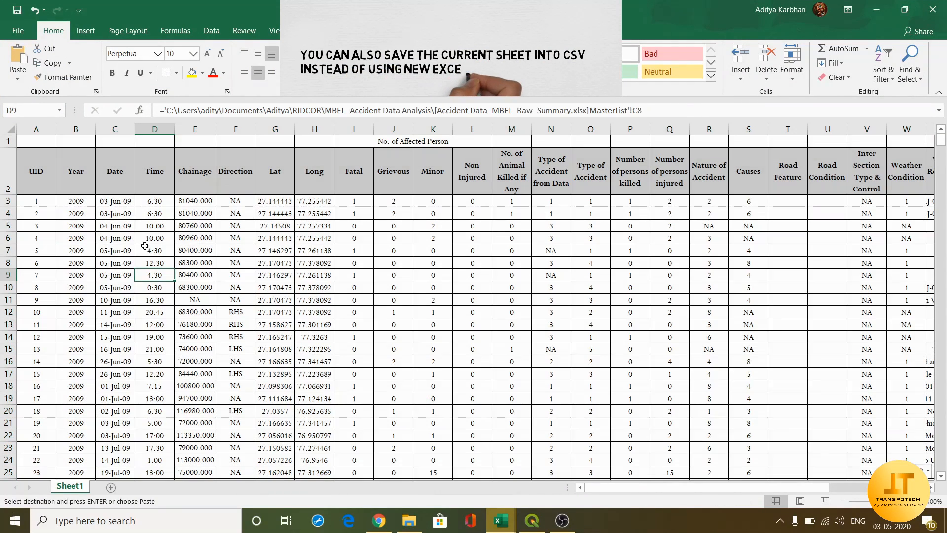
{"action": "right_click", "coordinate": [15, 145]}
{"action": "left_click", "coordinate": [38, 240]}
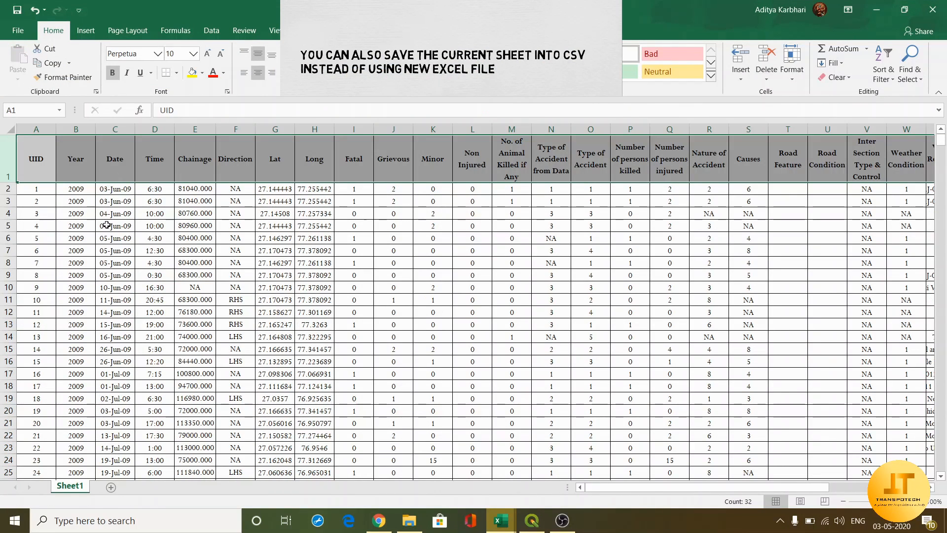
{"action": "left_click", "coordinate": [108, 235]}
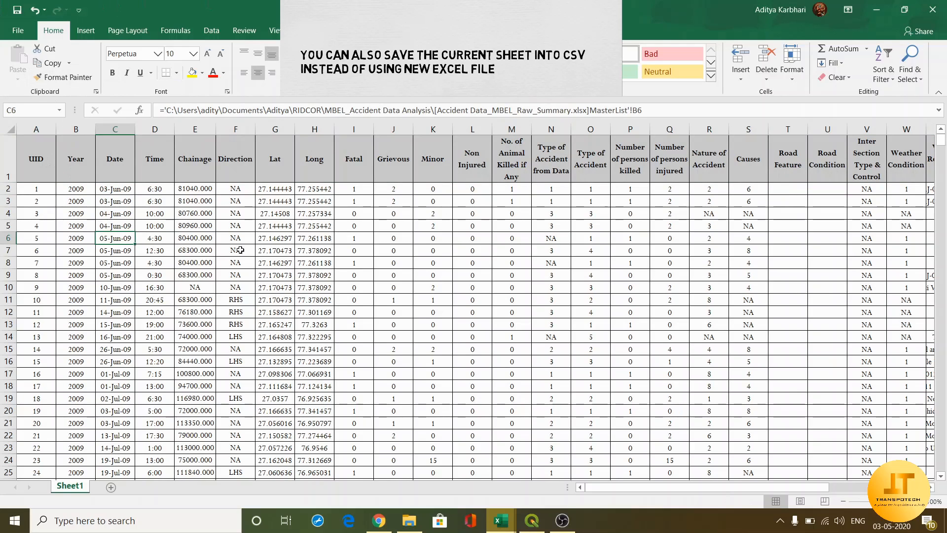
Save the workbook in Documents as New Microsoft Excel Worksheet1 in CSV (Comma delimited) format and dismiss the data loss notice.
{"action": "left_click", "coordinate": [18, 31]}
{"action": "left_click", "coordinate": [33, 188]}
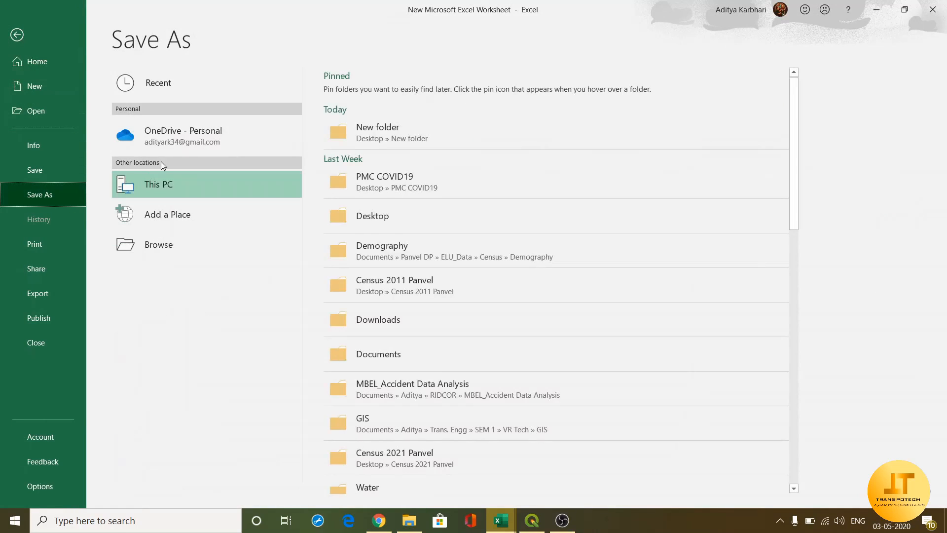
{"action": "left_click", "coordinate": [132, 181]}
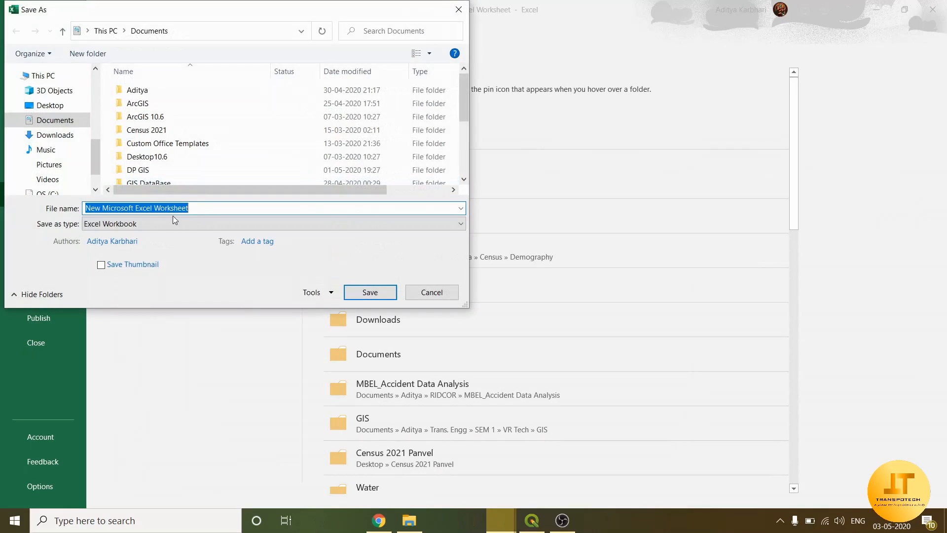
{"action": "left_click", "coordinate": [191, 208]}
{"action": "left_click", "coordinate": [349, 225]}
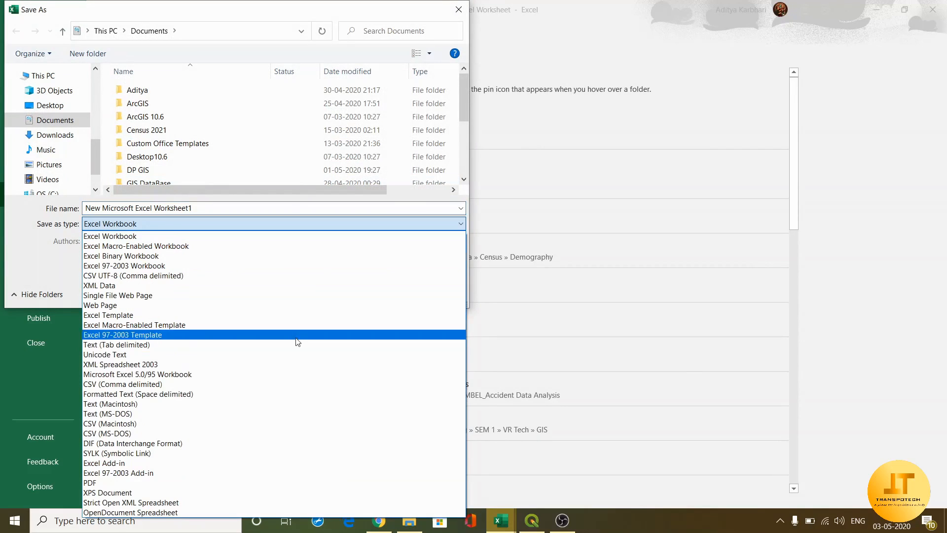
{"action": "left_click", "coordinate": [252, 384]}
{"action": "left_click", "coordinate": [370, 274]}
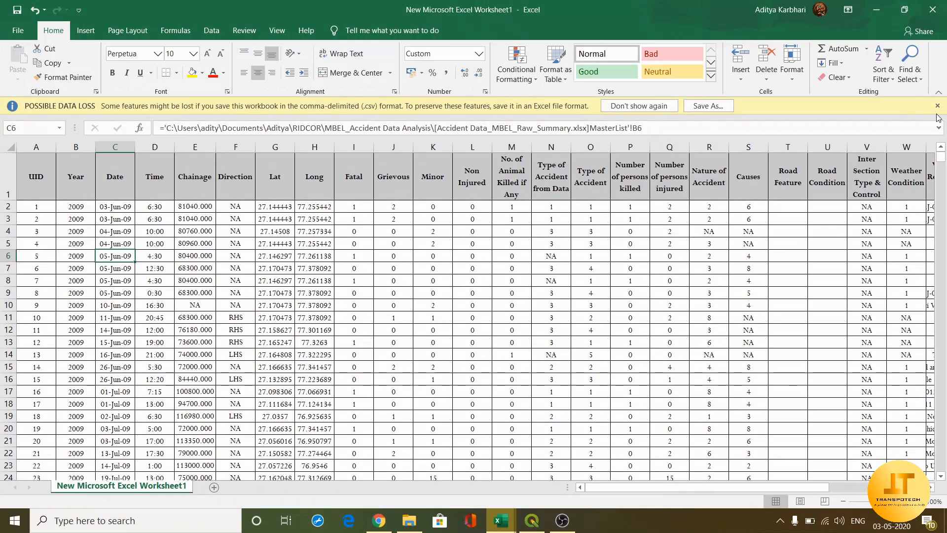
{"action": "left_click", "coordinate": [937, 106]}
Switch to QGIS and choose New Microsoft Excel Worksheet.csv in Desktop\New folder as the source for a delimited text layer.
{"action": "mouse_move", "coordinate": [528, 525]}
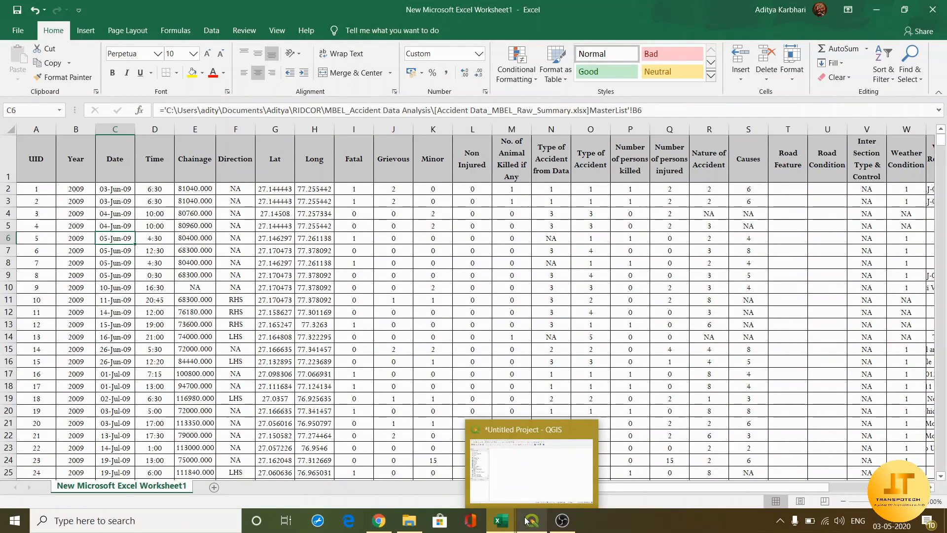
{"action": "left_click", "coordinate": [528, 523]}
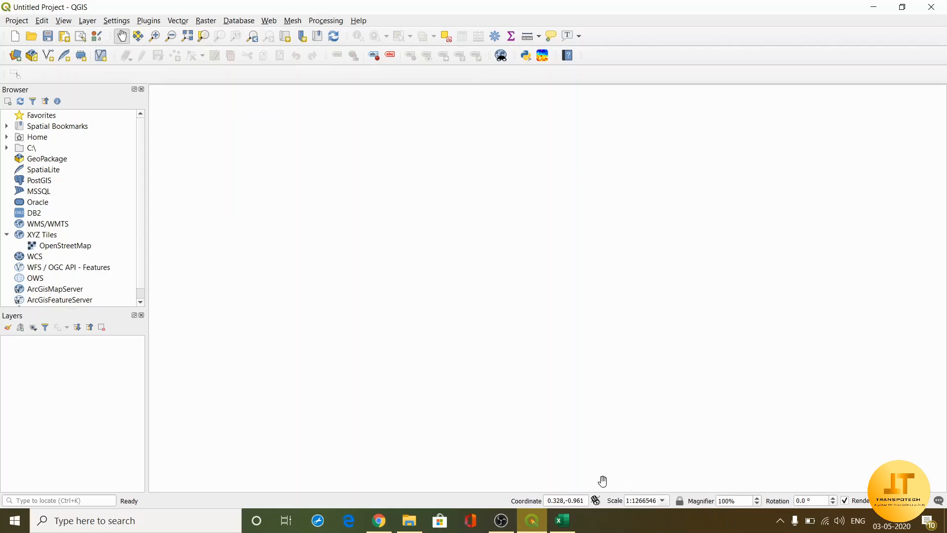
{"action": "left_click", "coordinate": [93, 22]}
{"action": "mouse_move", "coordinate": [117, 62]}
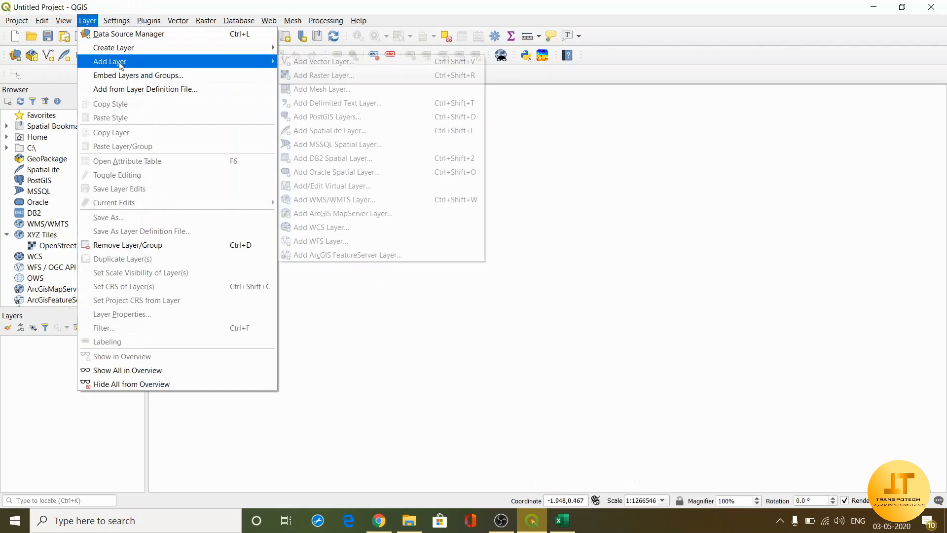
{"action": "left_click", "coordinate": [331, 102]}
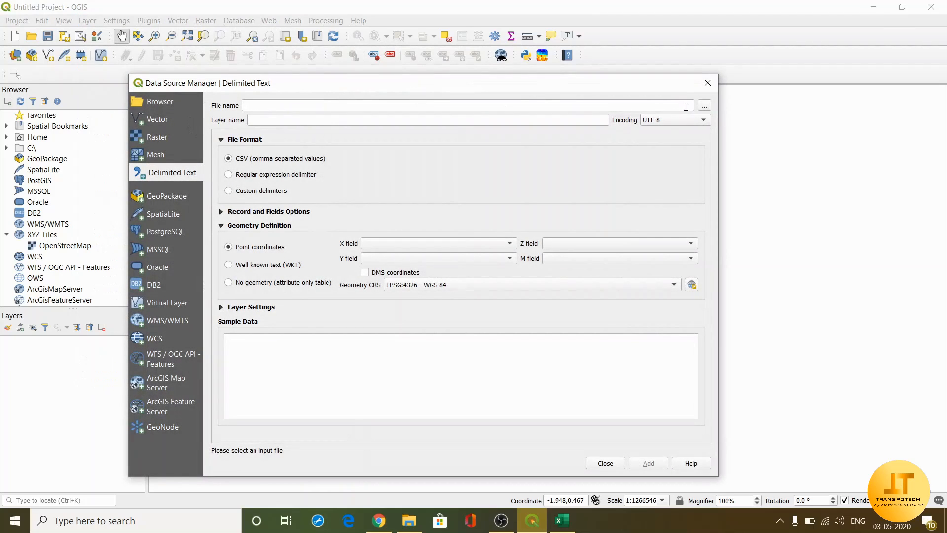
{"action": "left_click", "coordinate": [703, 105]}
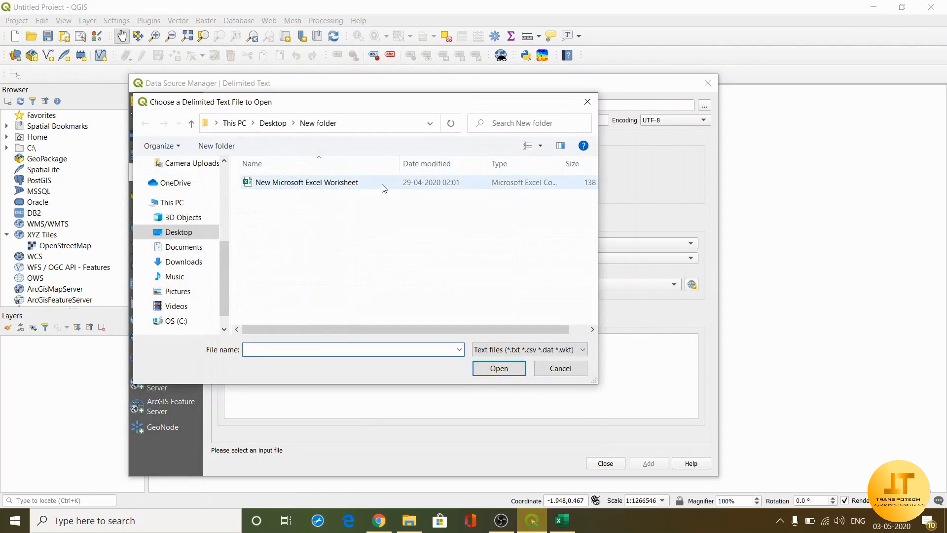
{"action": "left_click", "coordinate": [370, 189]}
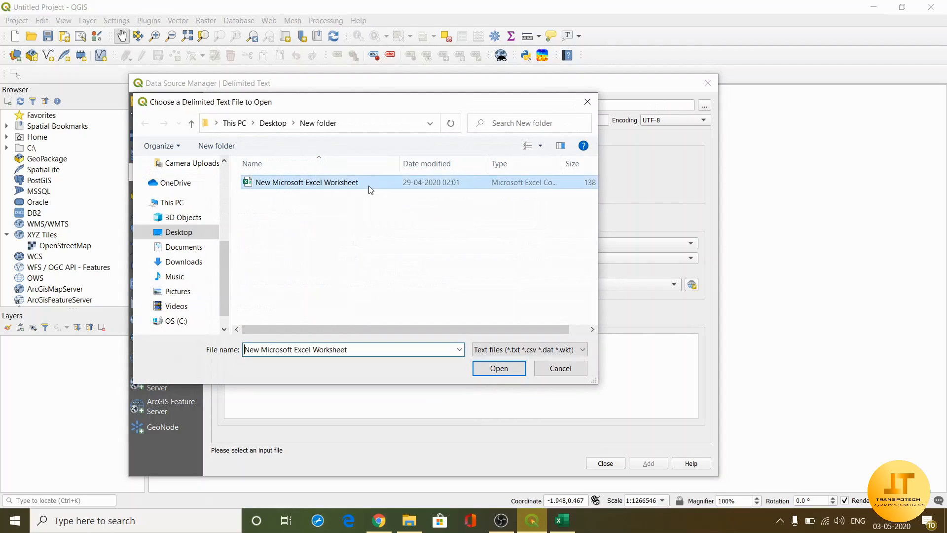
{"action": "left_click", "coordinate": [488, 373]}
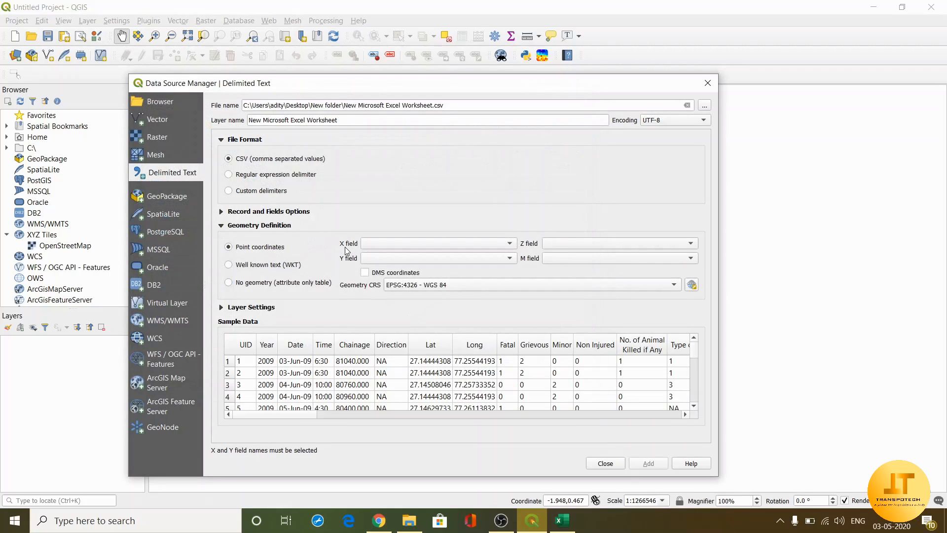
Set the X field to Long and the Y field to Lat, and add the accident points as a layer.
{"action": "left_click", "coordinate": [374, 245]}
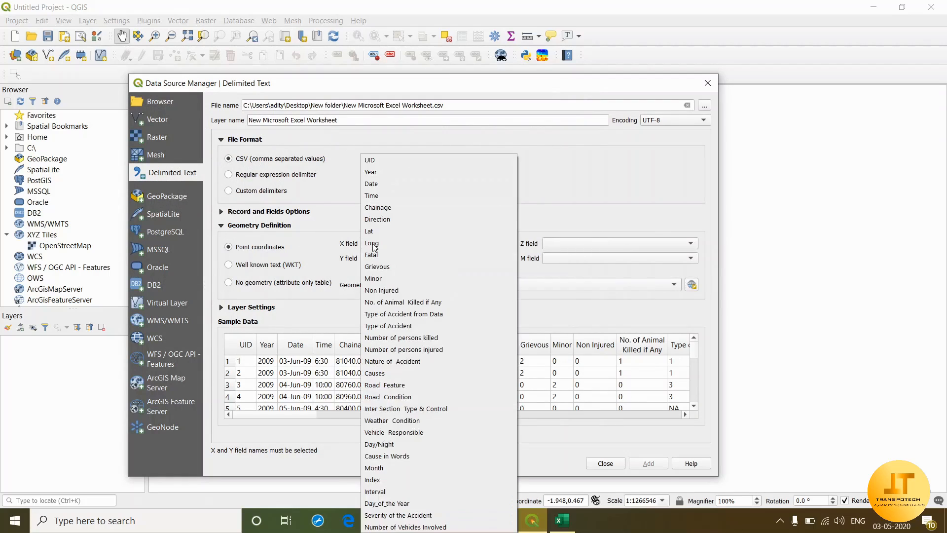
{"action": "left_click", "coordinate": [367, 245]}
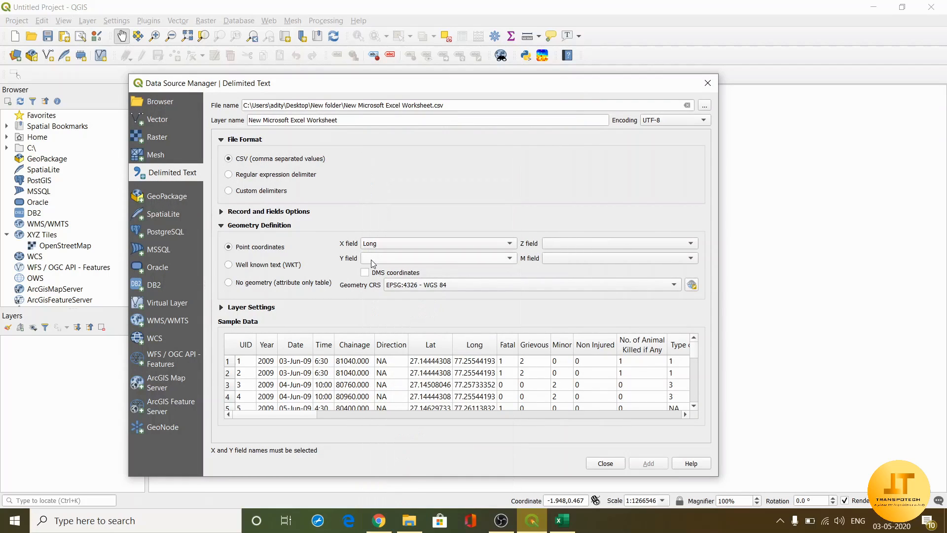
{"action": "left_click", "coordinate": [374, 257]}
{"action": "left_click", "coordinate": [384, 233]}
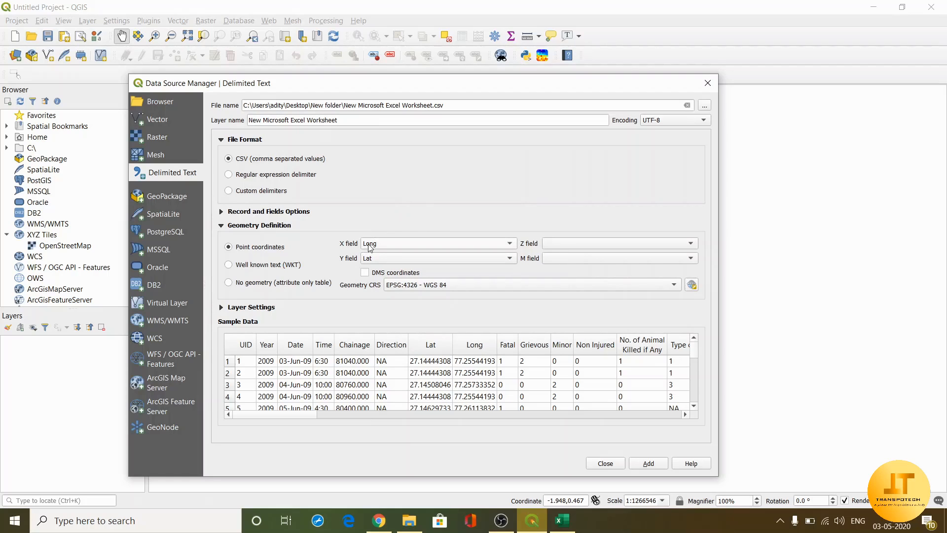
{"action": "left_click", "coordinate": [648, 464]}
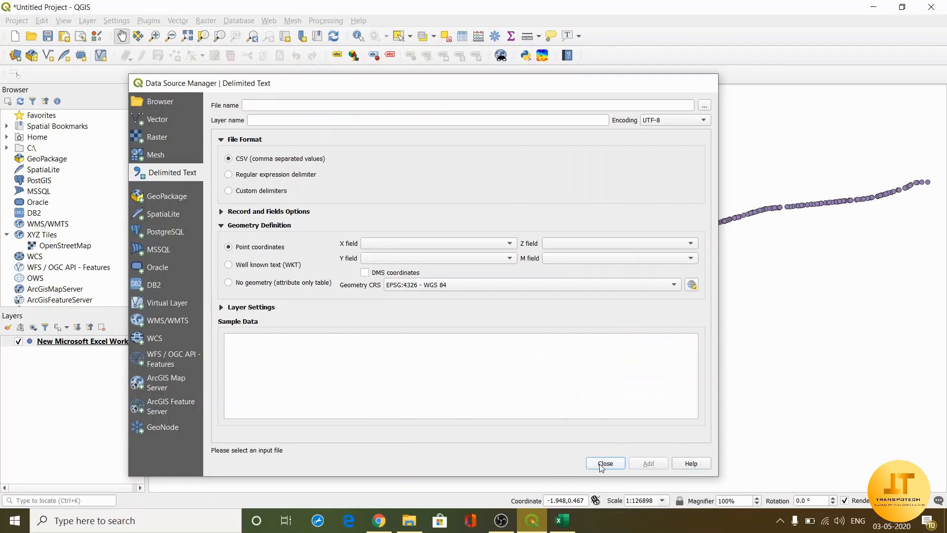
{"action": "left_click", "coordinate": [605, 463]}
Add the OpenStreetMap XYZ tiles as a base map and move them below the accident point layer.
{"action": "left_click_drag", "start_coordinate": [352, 332], "coordinate": [352, 343]}
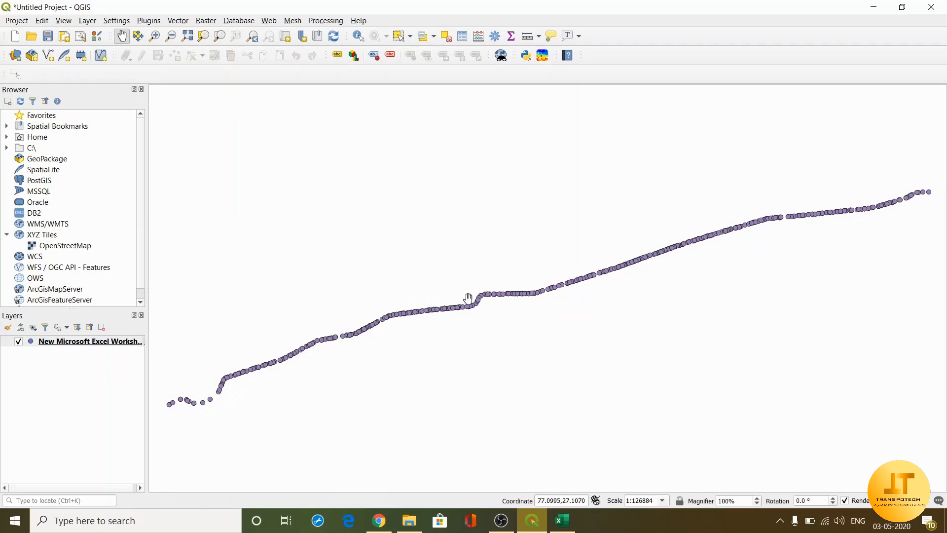
{"action": "left_click_drag", "start_coordinate": [872, 138], "coordinate": [865, 141]}
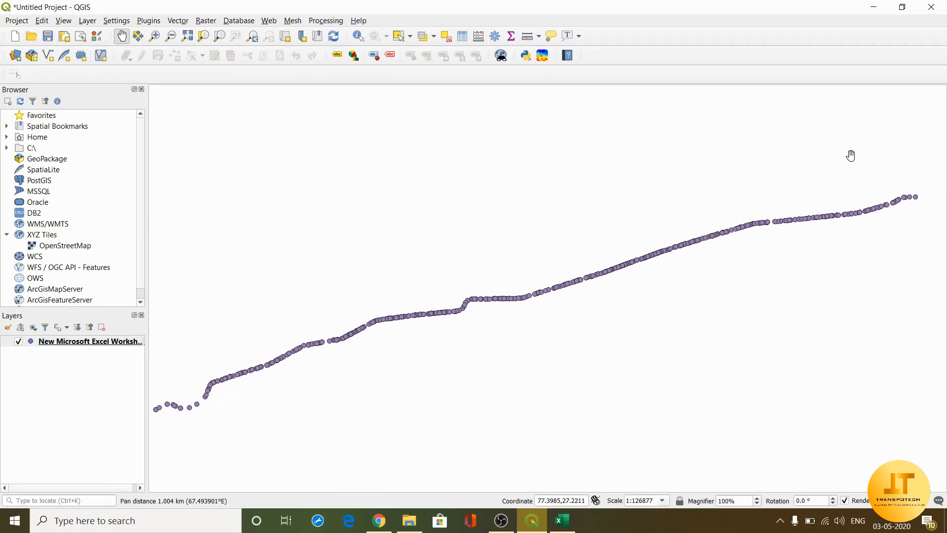
{"action": "left_click_drag", "start_coordinate": [792, 193], "coordinate": [792, 177]}
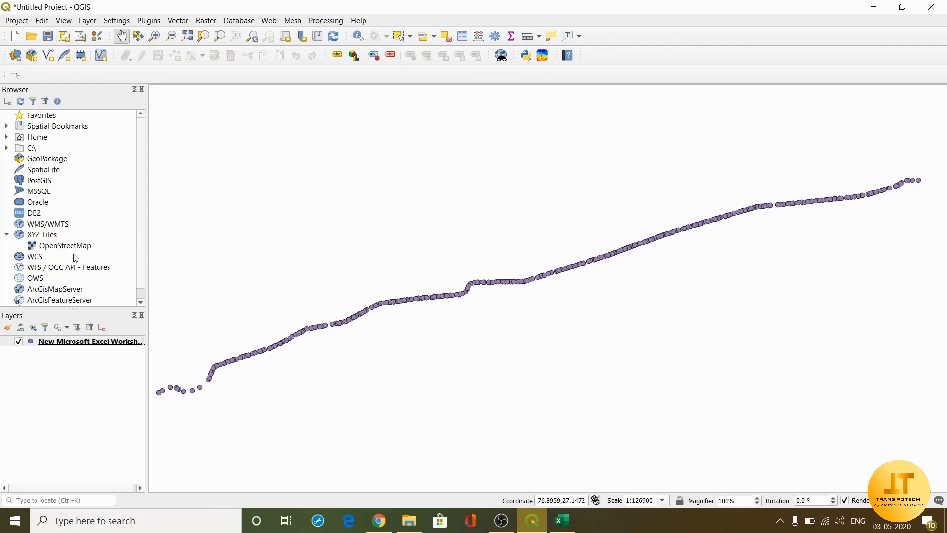
{"action": "left_click", "coordinate": [28, 238]}
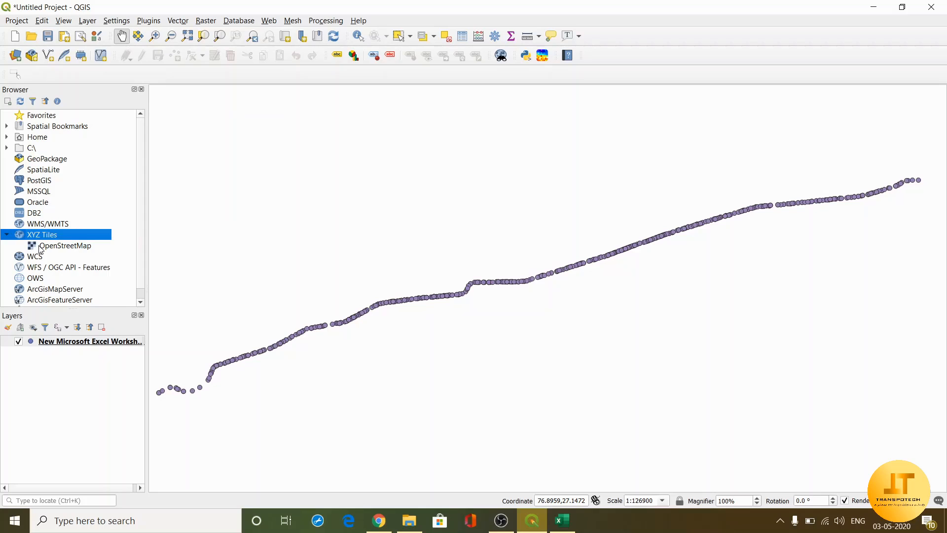
{"action": "double_click", "coordinate": [41, 247]}
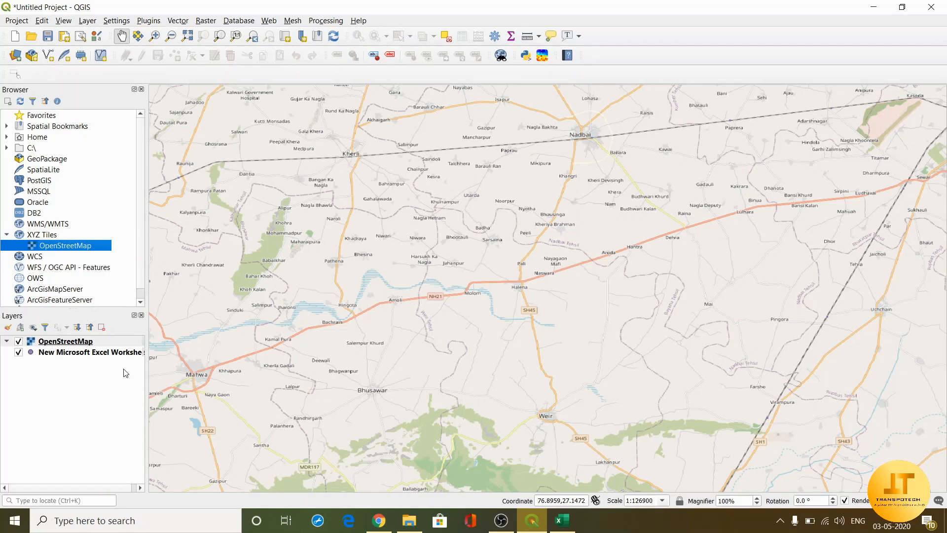
{"action": "left_click", "coordinate": [93, 427]}
{"action": "left_click_drag", "start_coordinate": [509, 206], "coordinate": [508, 222]}
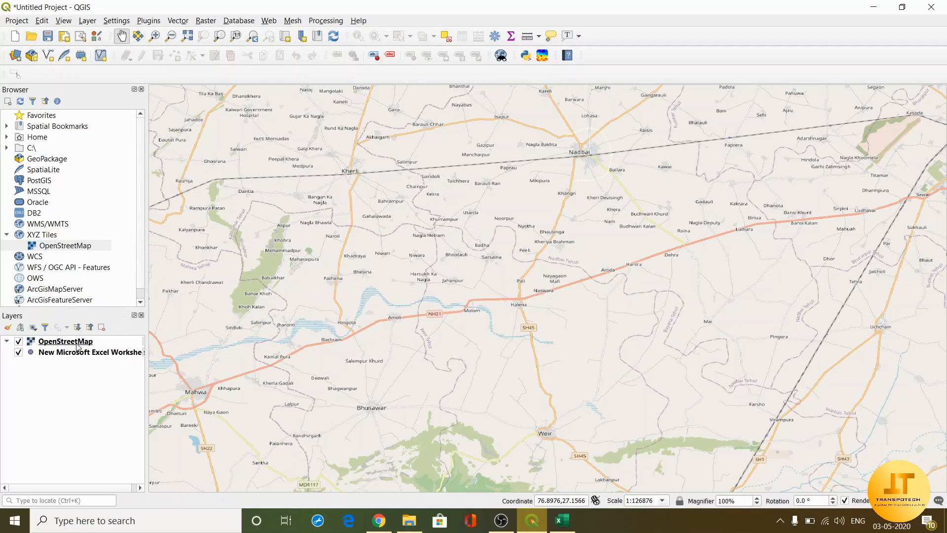
{"action": "left_click_drag", "start_coordinate": [78, 345], "coordinate": [76, 364]}
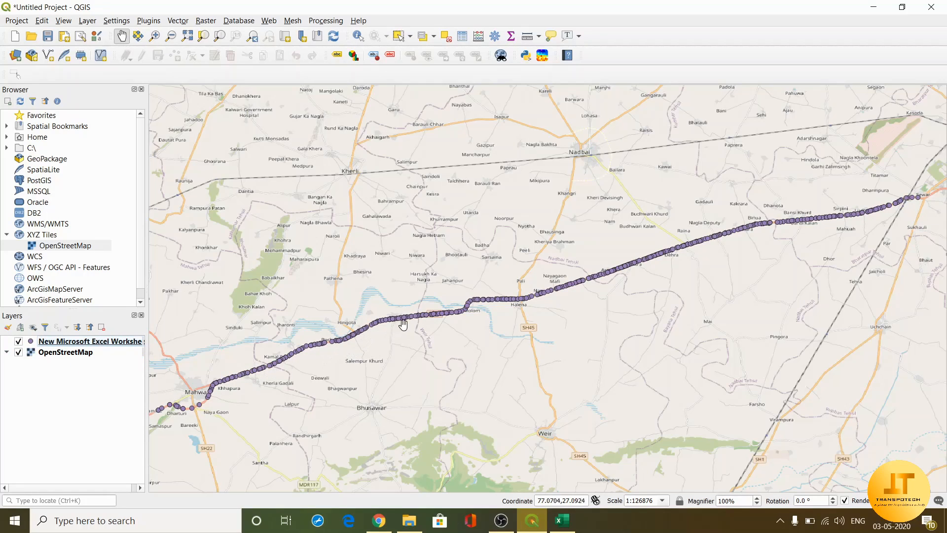
Change the accident point layer's symbology to Heatmap with a white-to-dark-red color ramp and apply it.
{"action": "left_click_drag", "start_coordinate": [451, 254], "coordinate": [447, 255]}
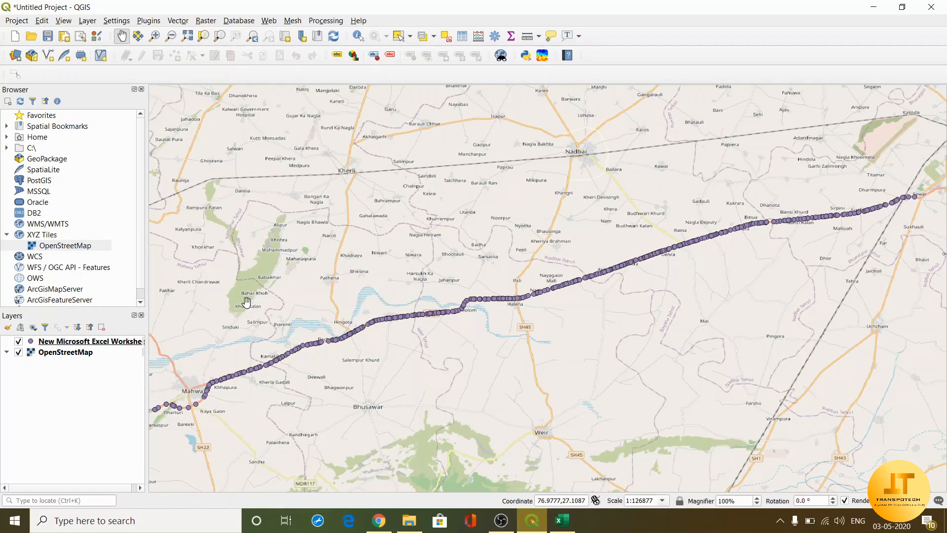
{"action": "left_click", "coordinate": [105, 347]}
{"action": "right_click", "coordinate": [106, 347]}
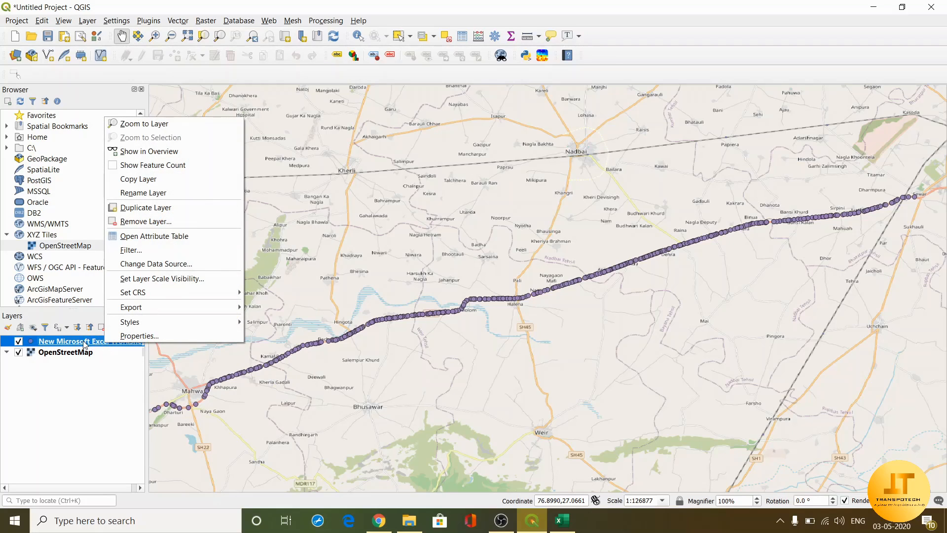
{"action": "left_click", "coordinate": [122, 337]}
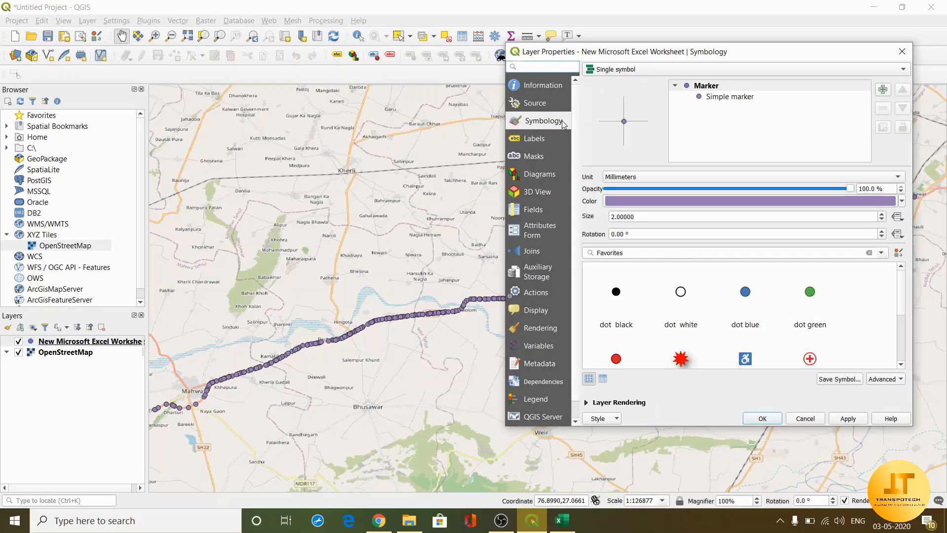
{"action": "left_click", "coordinate": [832, 67]}
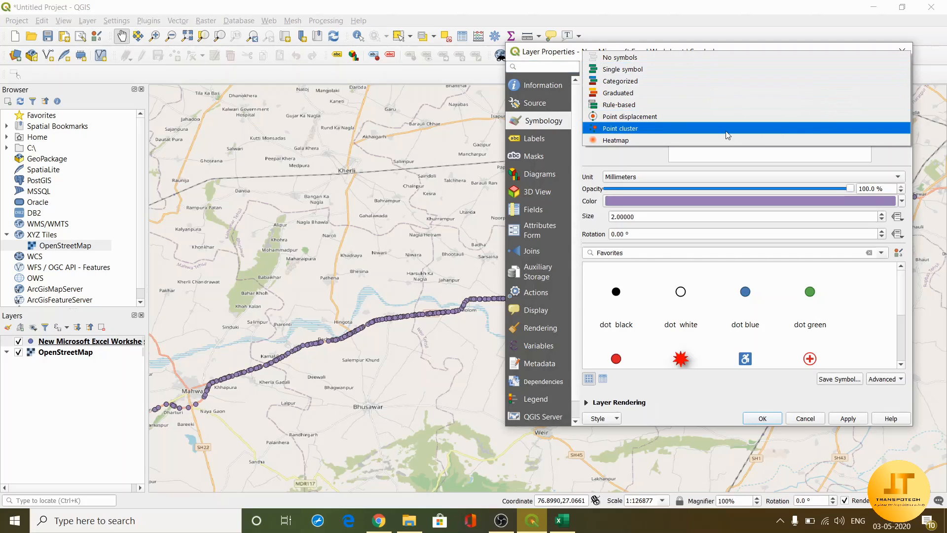
{"action": "left_click", "coordinate": [709, 150]}
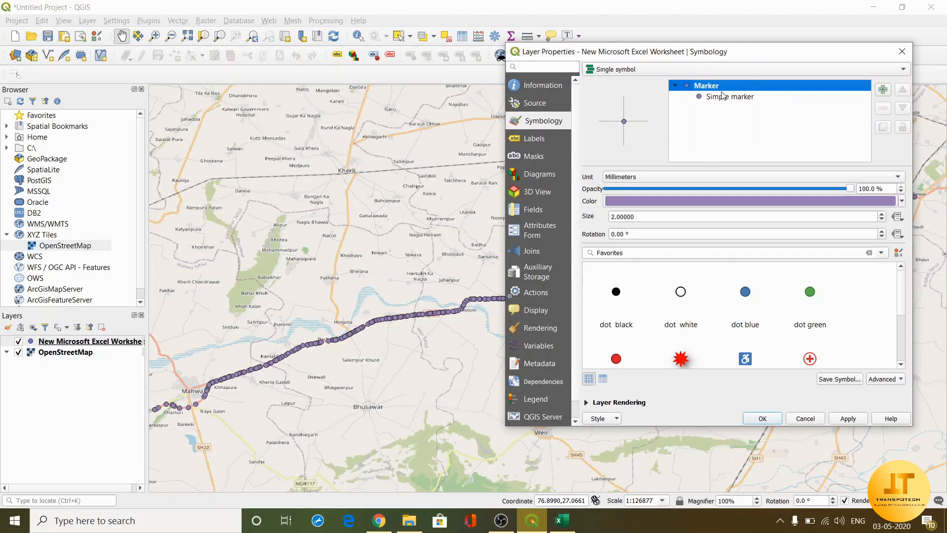
{"action": "left_click", "coordinate": [720, 69]}
{"action": "left_click", "coordinate": [668, 138]}
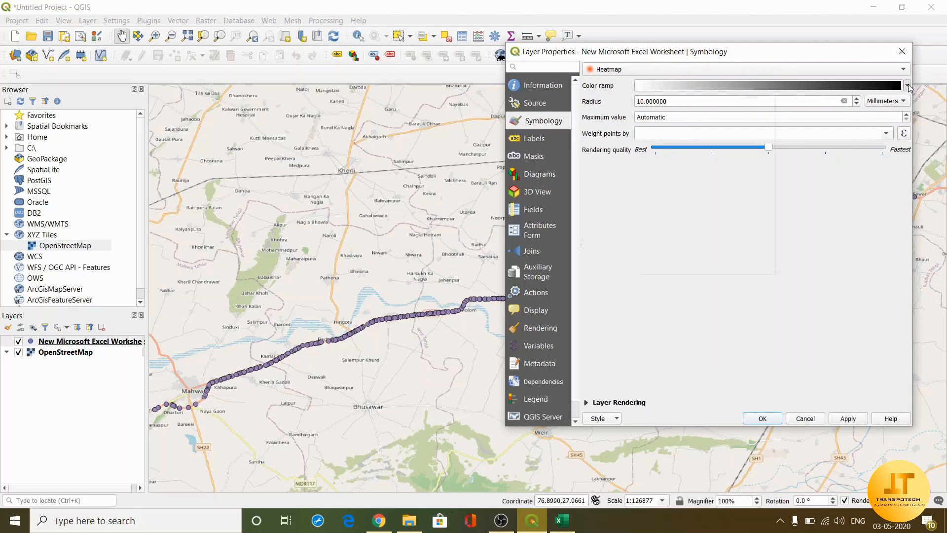
{"action": "left_click", "coordinate": [908, 86]}
{"action": "left_click", "coordinate": [721, 177]}
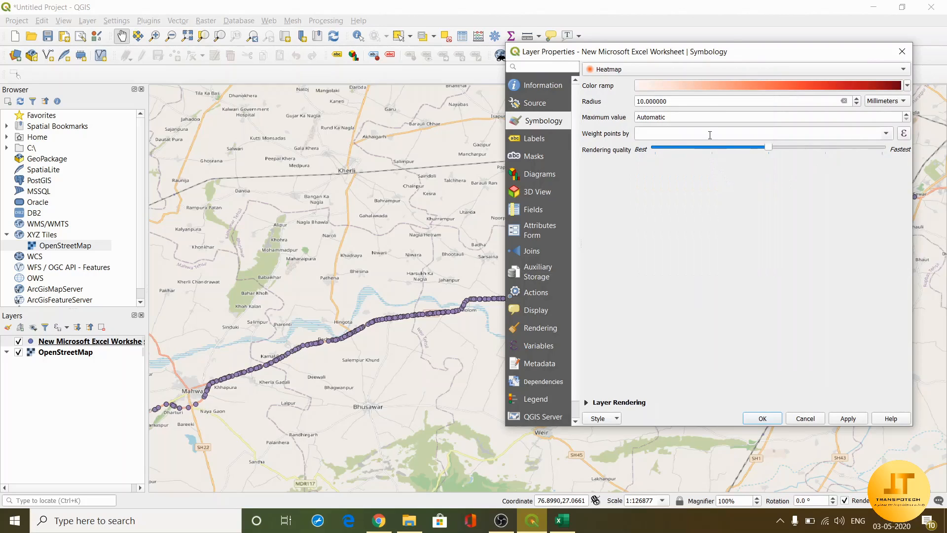
{"action": "left_click", "coordinate": [853, 418]}
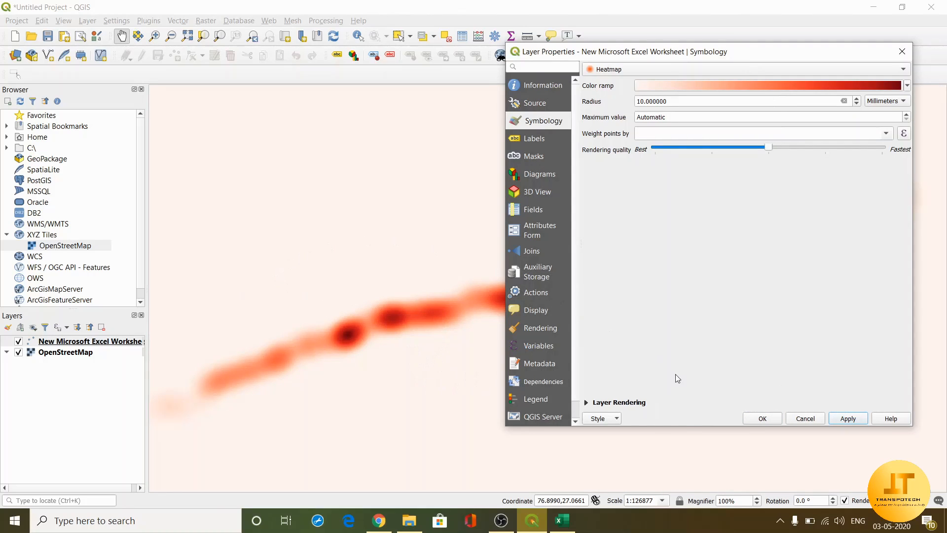
Set both the layer and feature blending modes of the heatmap to Darken, and accept the layer properties.
{"action": "left_click", "coordinate": [619, 403]}
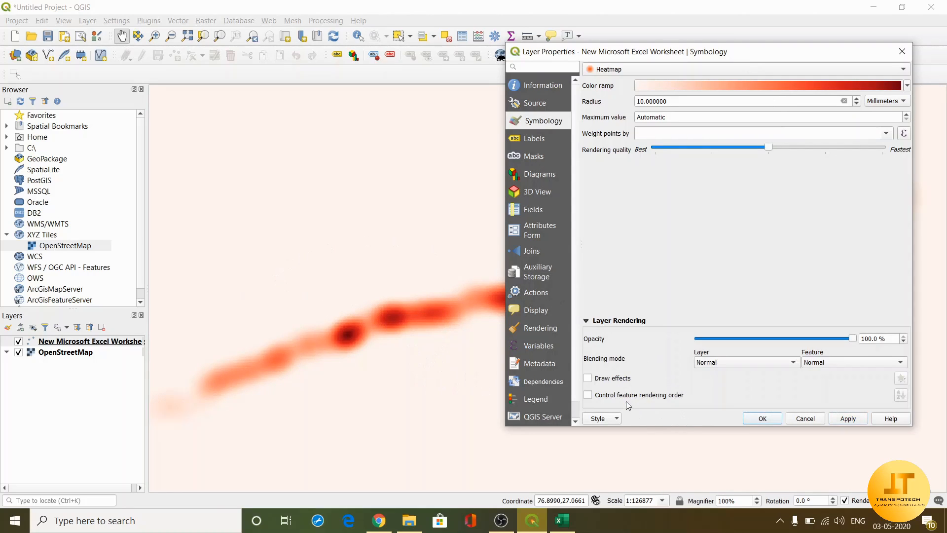
{"action": "left_click", "coordinate": [738, 364]}
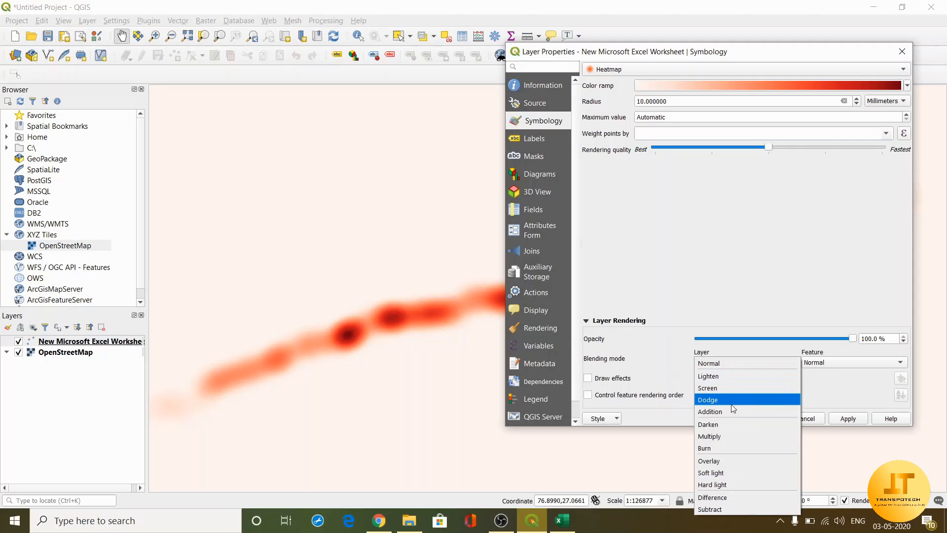
{"action": "left_click", "coordinate": [728, 424]}
{"action": "left_click", "coordinate": [853, 362]}
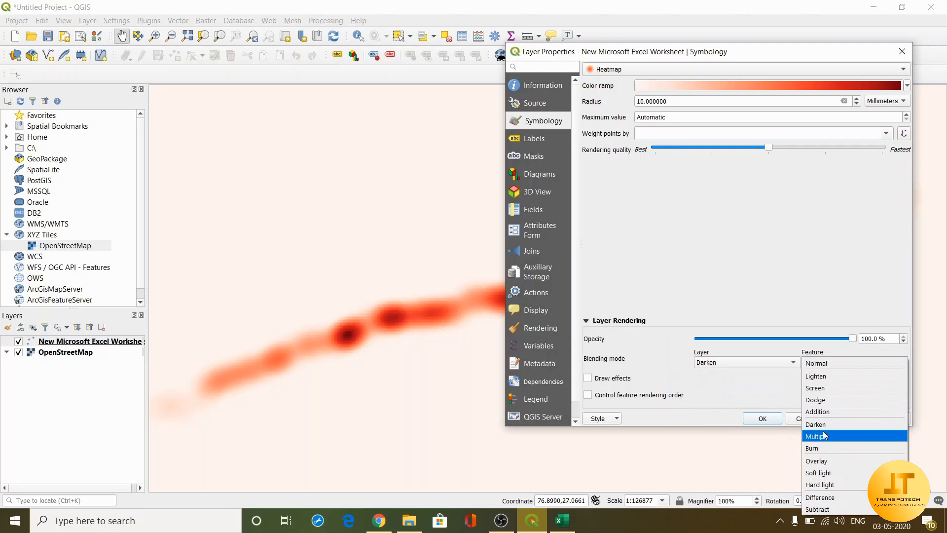
{"action": "left_click", "coordinate": [847, 422]}
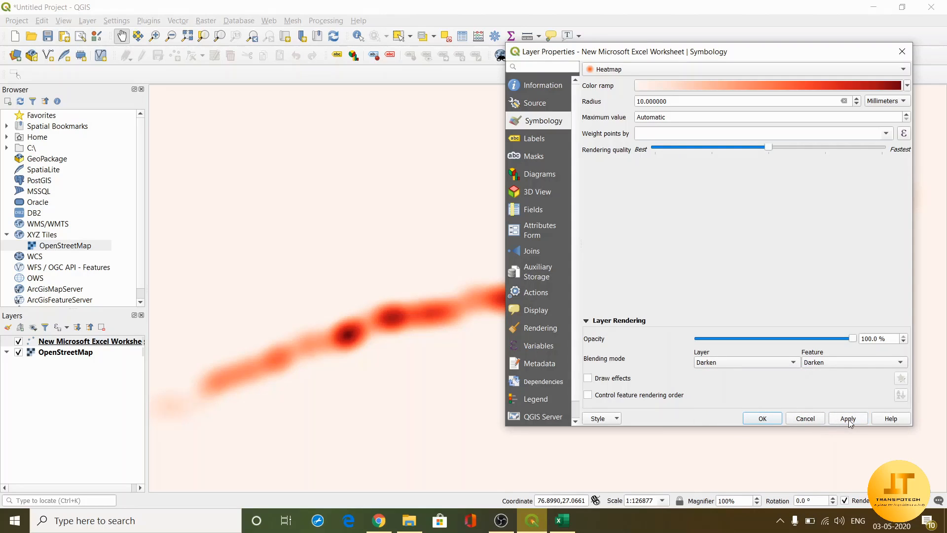
{"action": "left_click", "coordinate": [848, 419]}
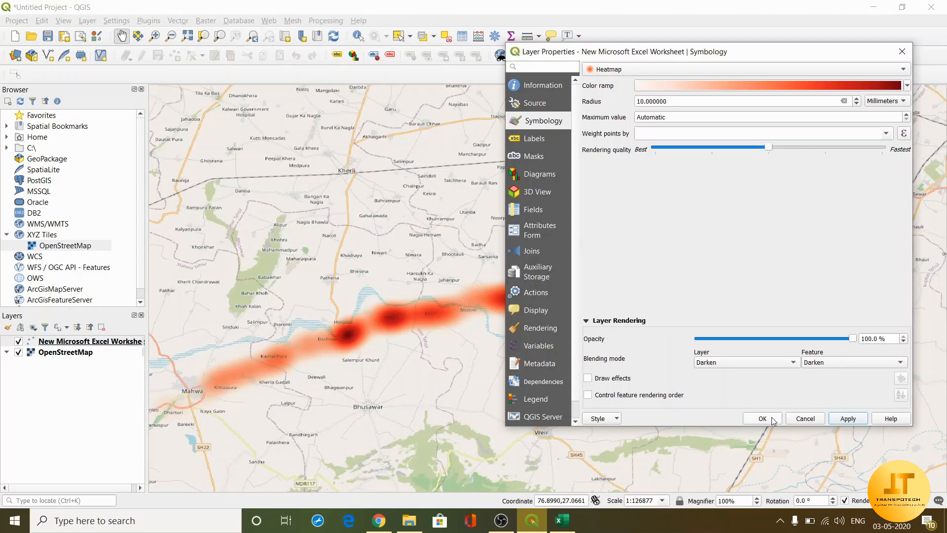
{"action": "left_click", "coordinate": [773, 420]}
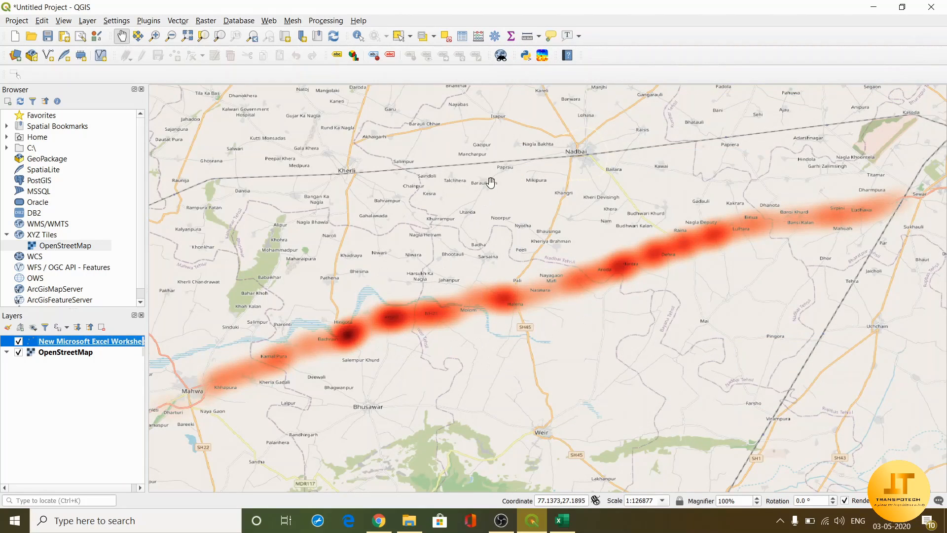
Open the accident layer's symbology settings, examine the Master_List columns of AccidentAnalysis in Excel for a weighting field, and return to QGIS.
{"action": "left_click_drag", "start_coordinate": [490, 183], "coordinate": [522, 172]}
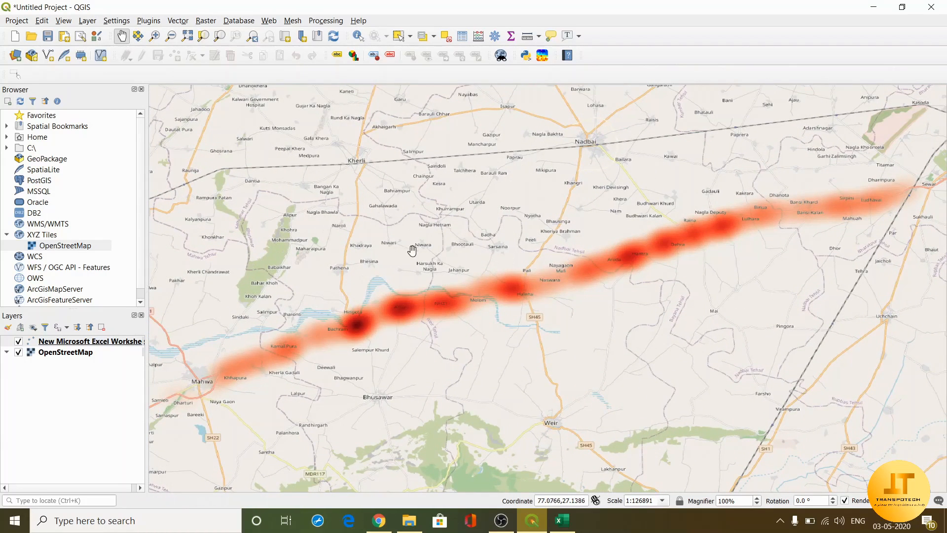
{"action": "left_click_drag", "start_coordinate": [465, 218], "coordinate": [457, 229]}
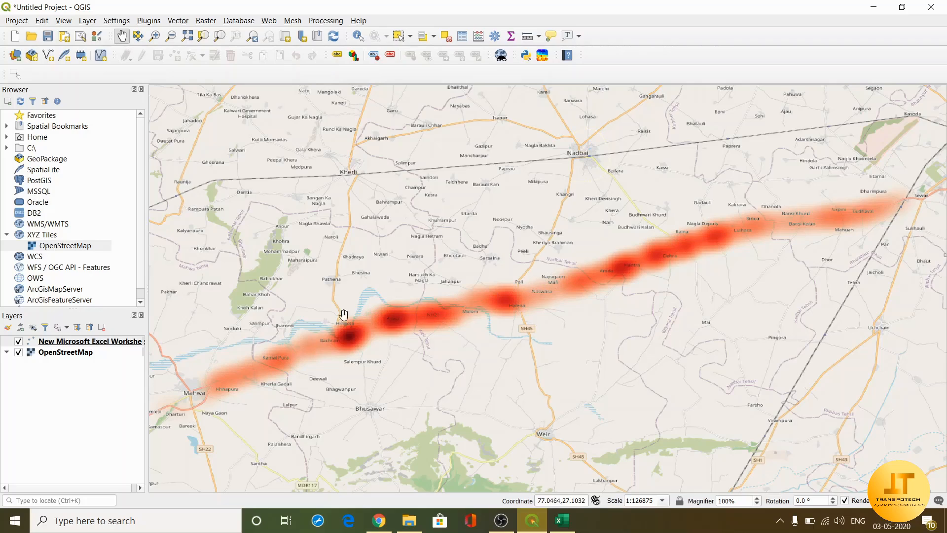
{"action": "right_click", "coordinate": [109, 343]}
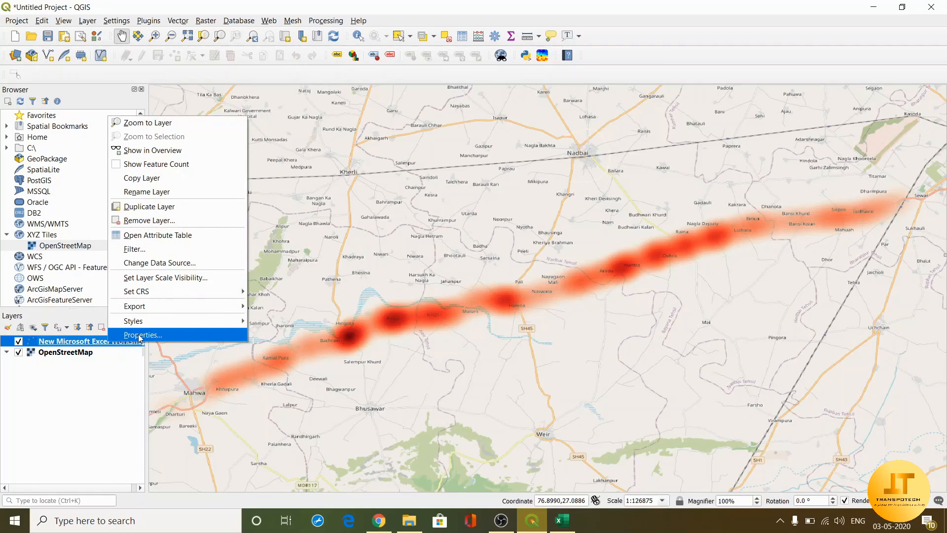
{"action": "left_click", "coordinate": [140, 338]}
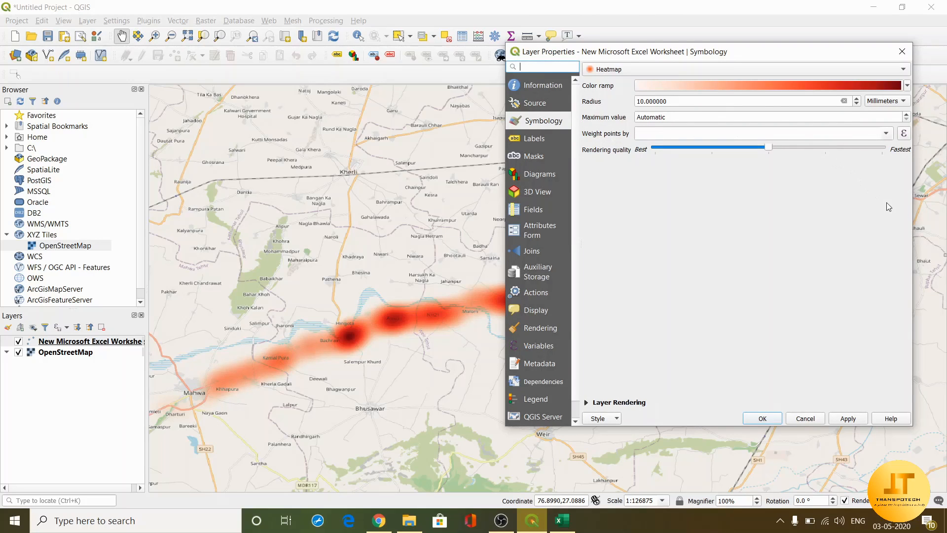
{"action": "left_click", "coordinate": [563, 521]}
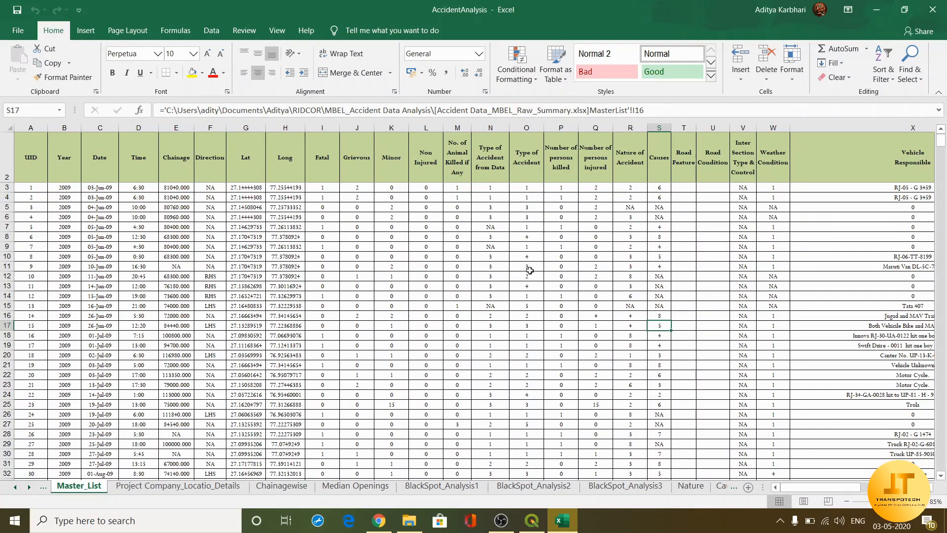
{"action": "left_click_drag", "start_coordinate": [856, 487], "coordinate": [871, 488]}
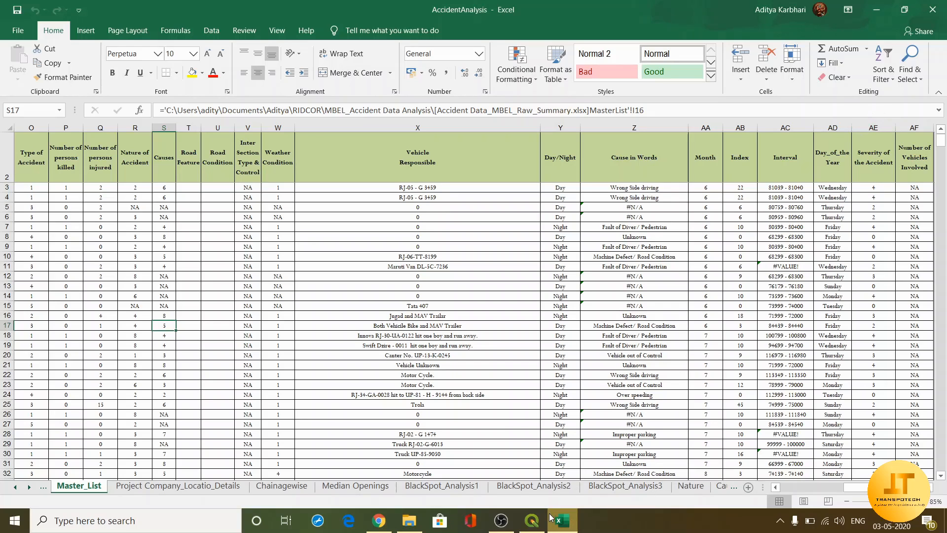
{"action": "mouse_move", "coordinate": [531, 520]}
{"action": "left_click", "coordinate": [574, 423]}
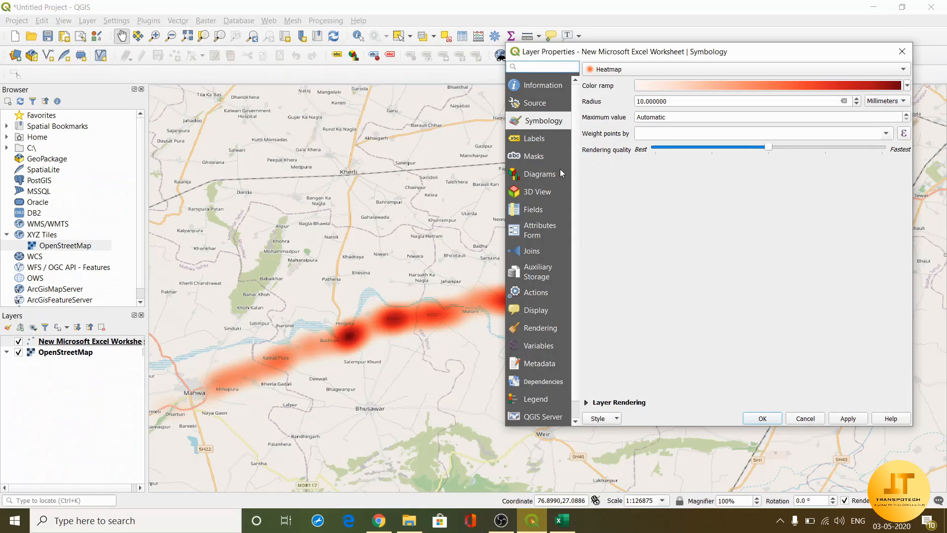
Weight the heatmap points by the Severity of the Accident field, and apply and accept the layer properties.
{"action": "left_click", "coordinate": [886, 134]}
{"action": "scroll", "coordinate": [828, 274], "scroll_direction": "down", "scroll_amount": 5}
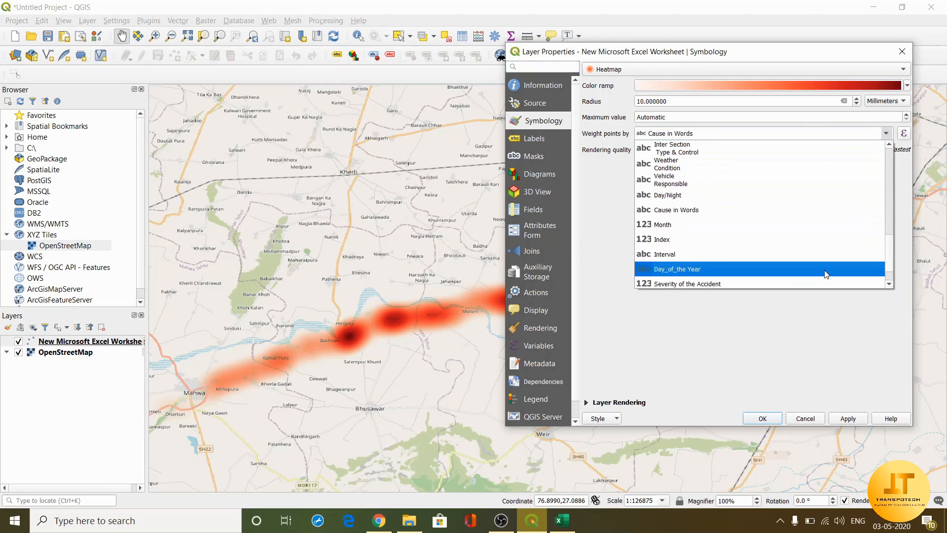
{"action": "left_click", "coordinate": [792, 252]}
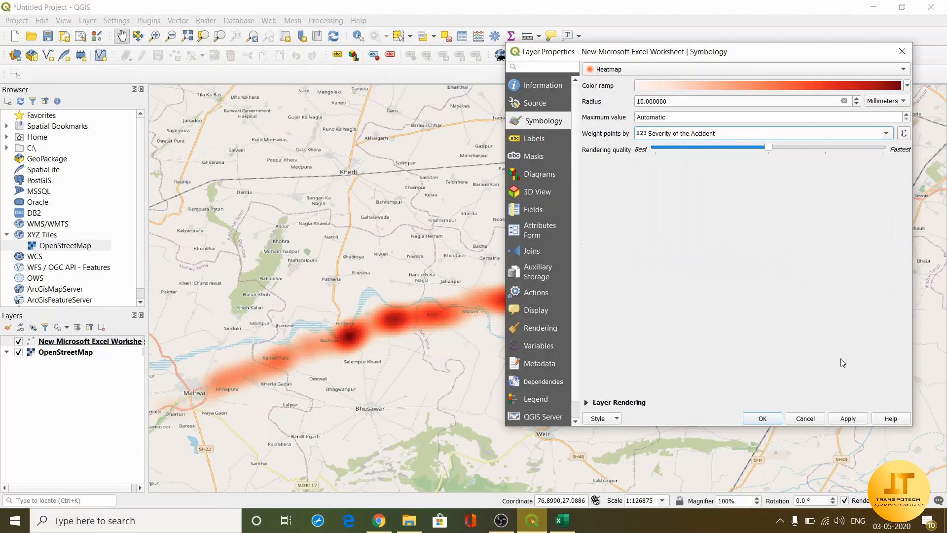
{"action": "left_click_drag", "start_coordinate": [660, 53], "coordinate": [734, 56]}
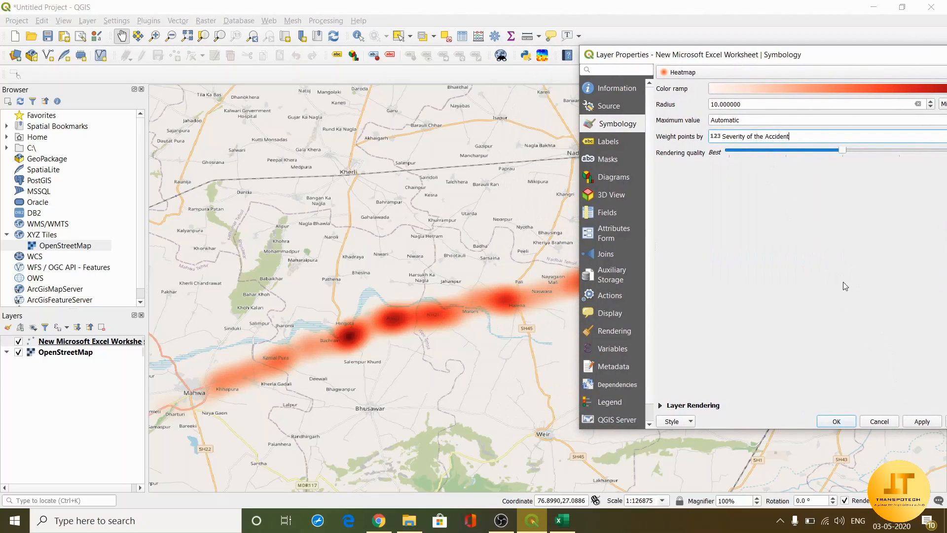
{"action": "left_click", "coordinate": [930, 423]}
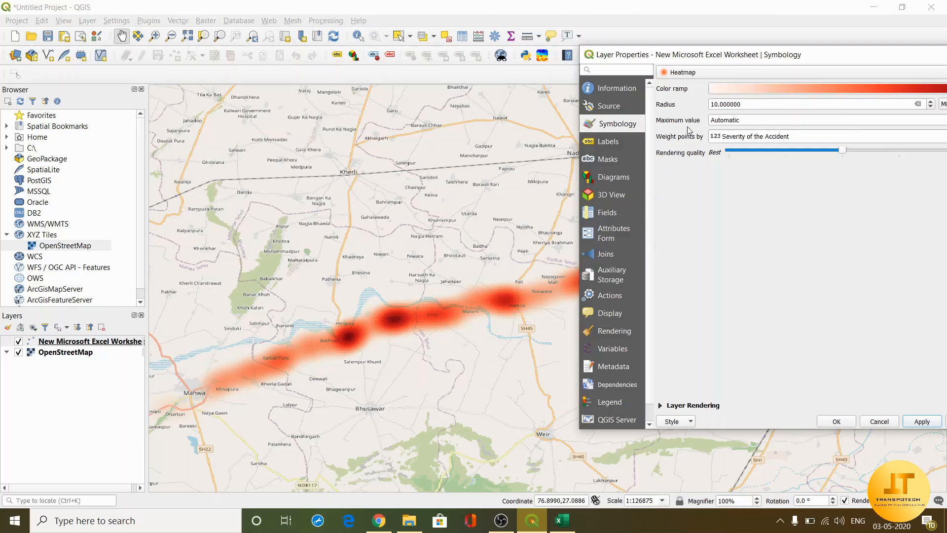
{"action": "left_click_drag", "start_coordinate": [734, 65], "coordinate": [690, 61]}
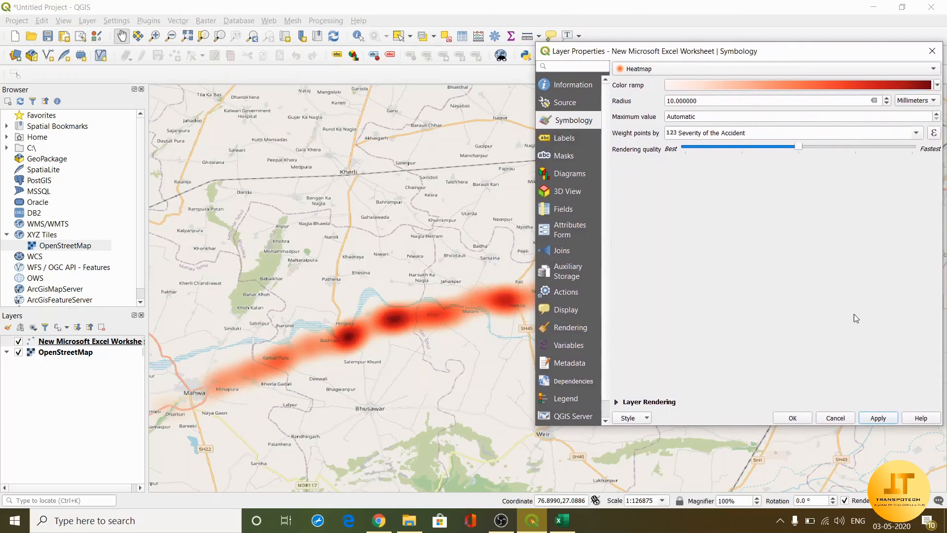
{"action": "left_click", "coordinate": [793, 419]}
{"action": "left_click_drag", "start_coordinate": [424, 250], "coordinate": [403, 241]}
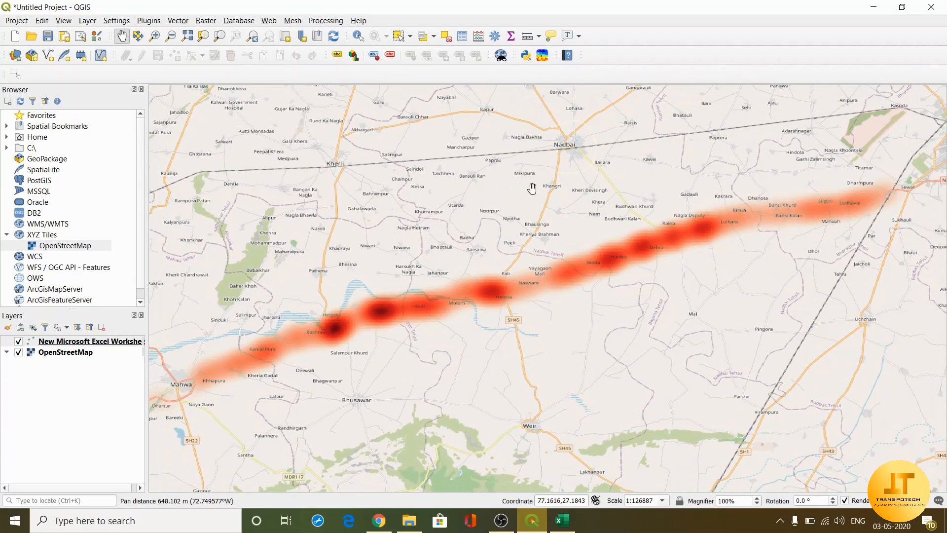